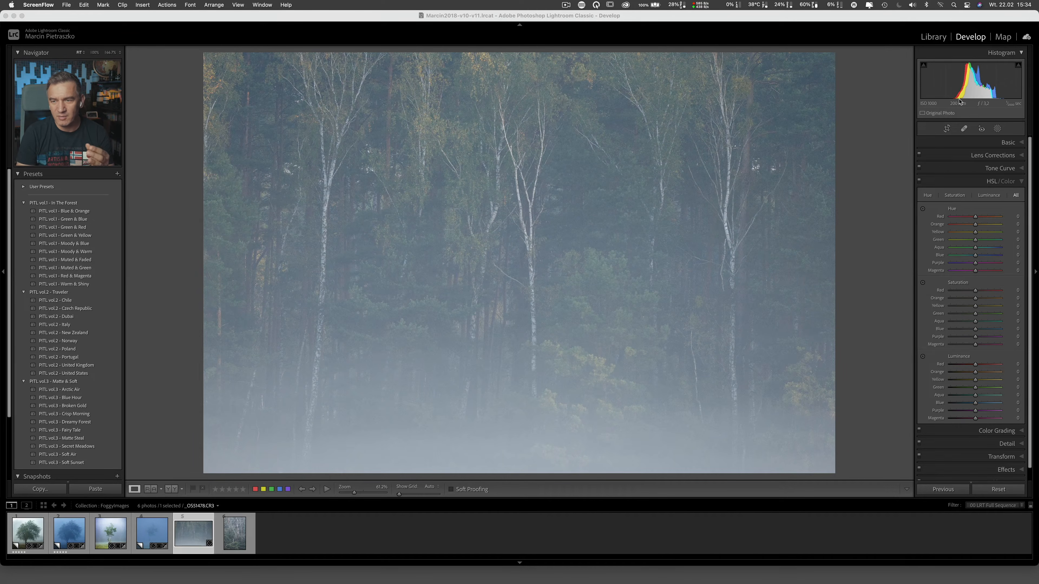
Step: Compare the misty birch row photo with the forest photo _OSS7590.CR3, and open the forest photo's Basic adjustments
click(973, 102)
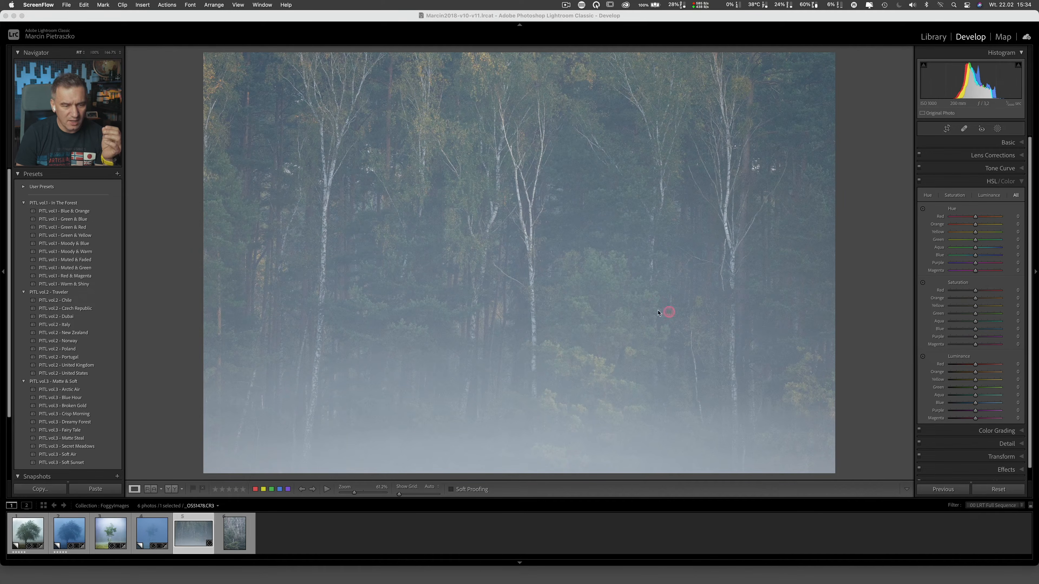
click(240, 540)
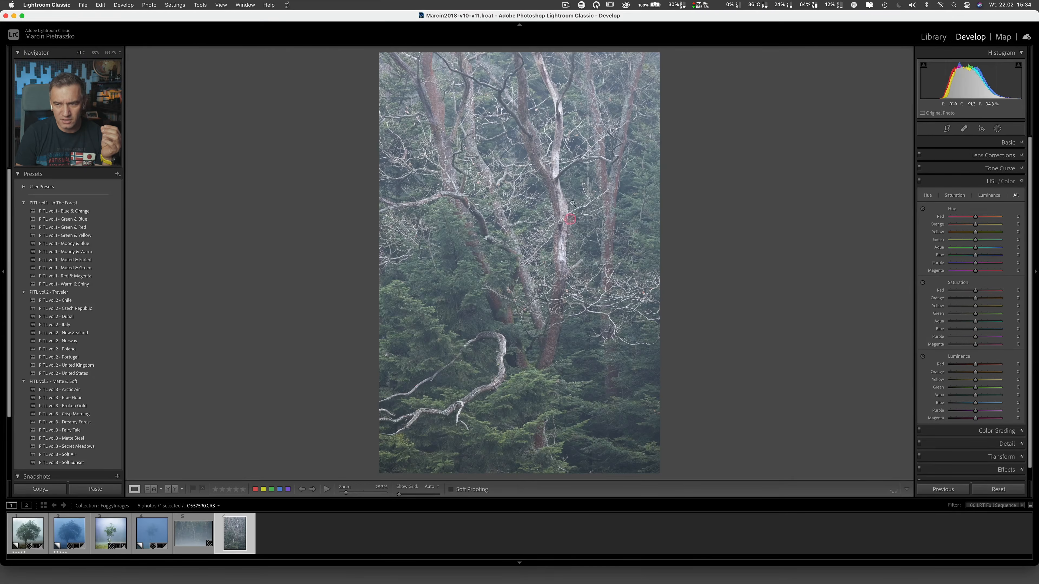
click(560, 68)
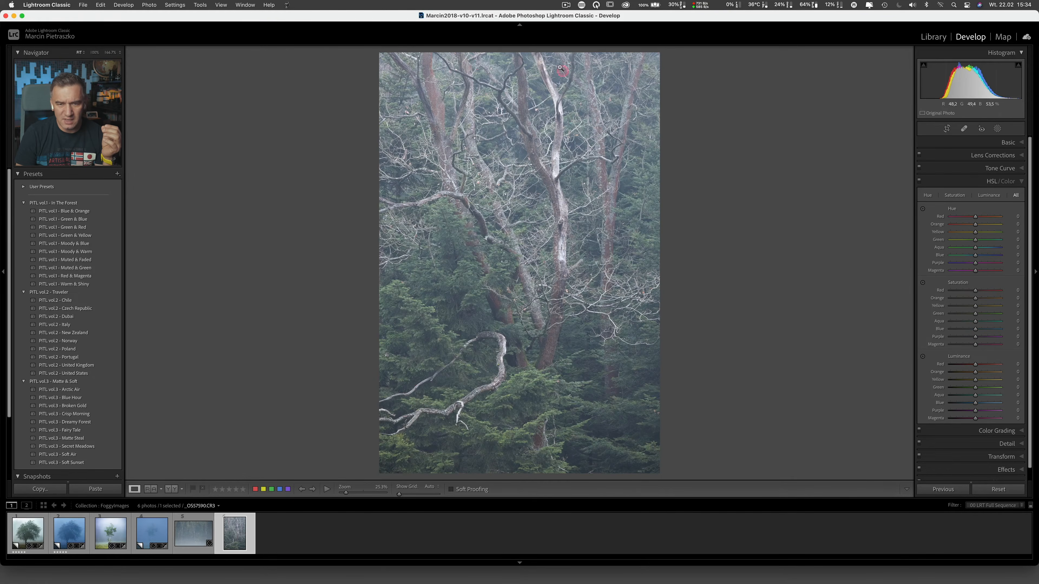
click(474, 354)
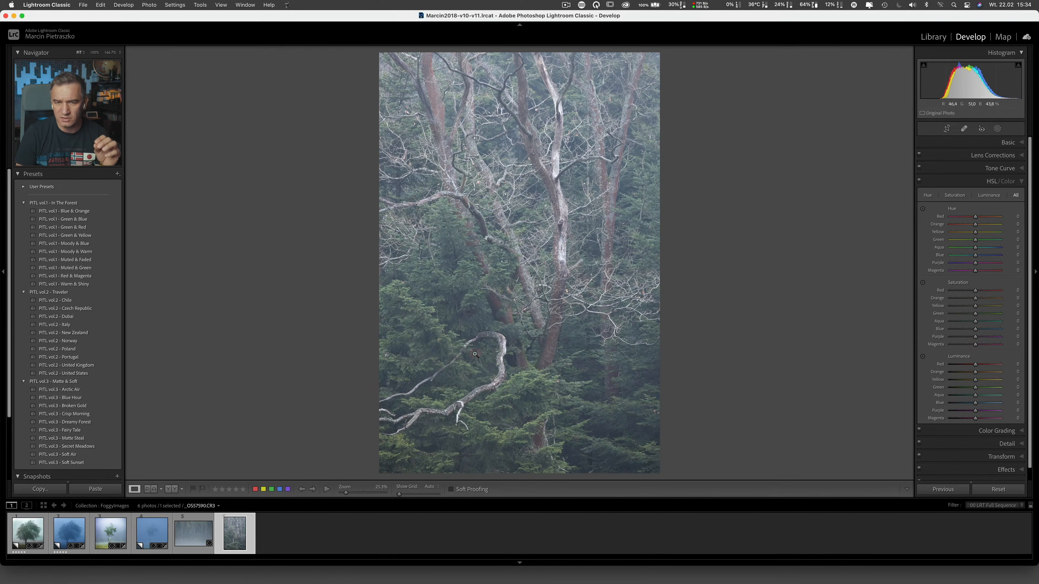
click(547, 249)
click(587, 99)
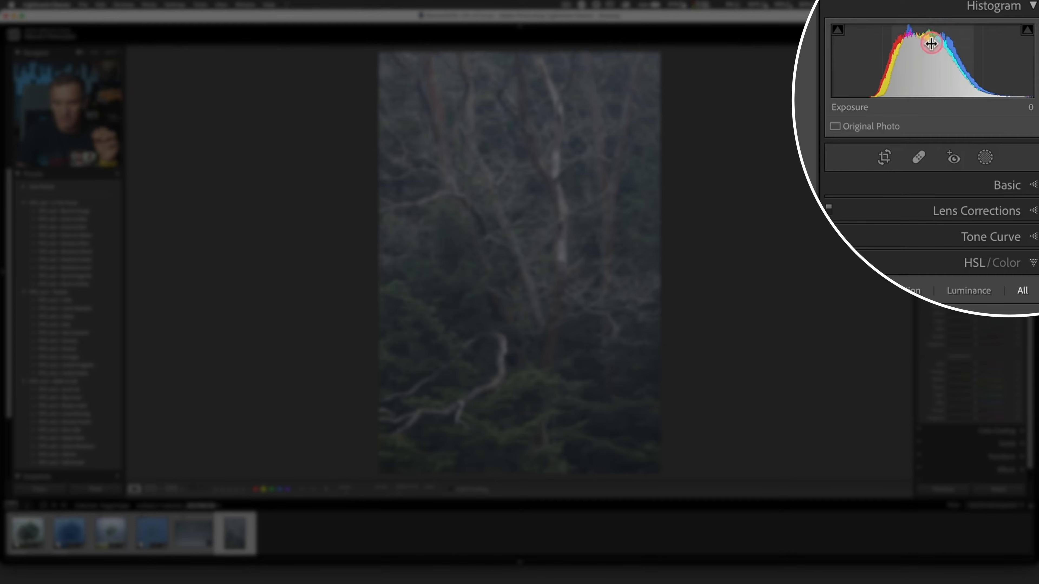
click(1002, 184)
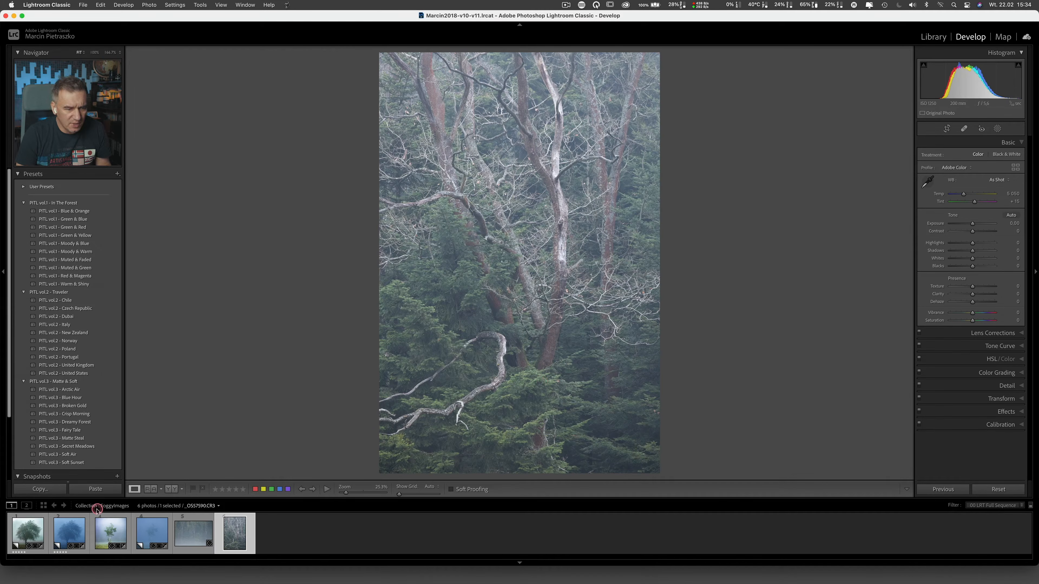
Step: Compare the two blue foggy tree photos, examining branch detail in the larger tree up close
click(76, 532)
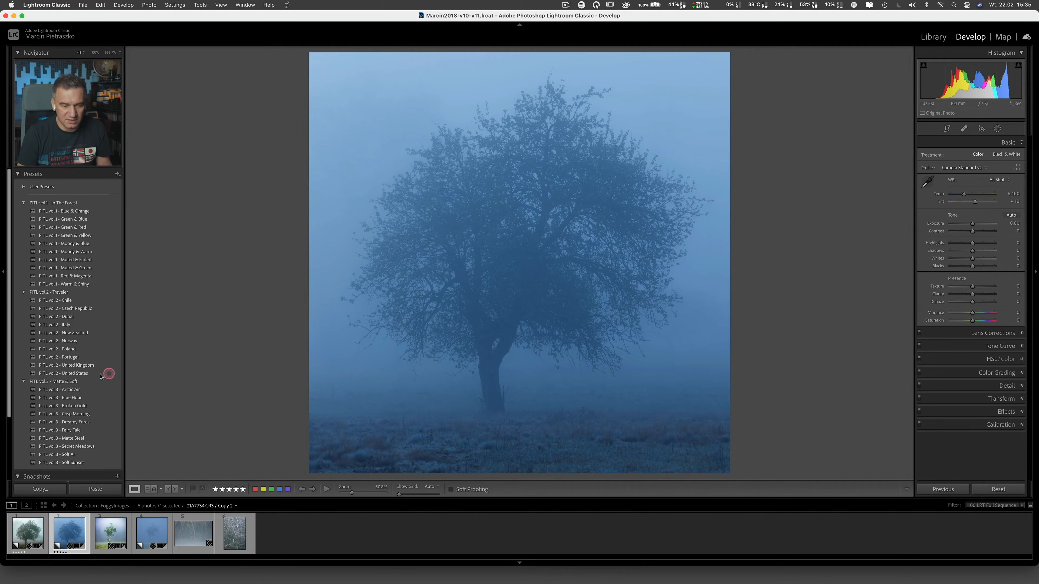
click(152, 533)
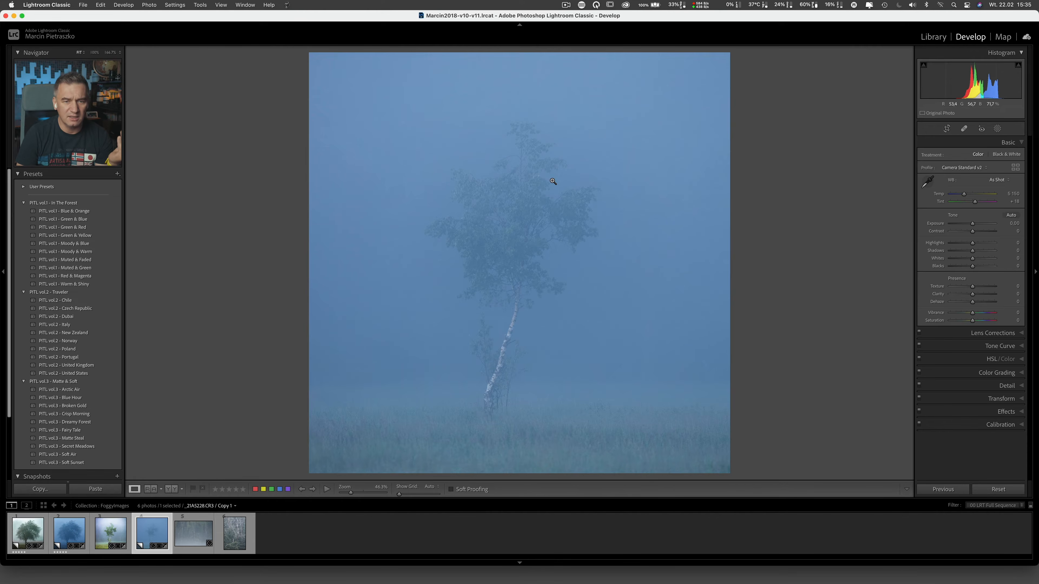
click(556, 208)
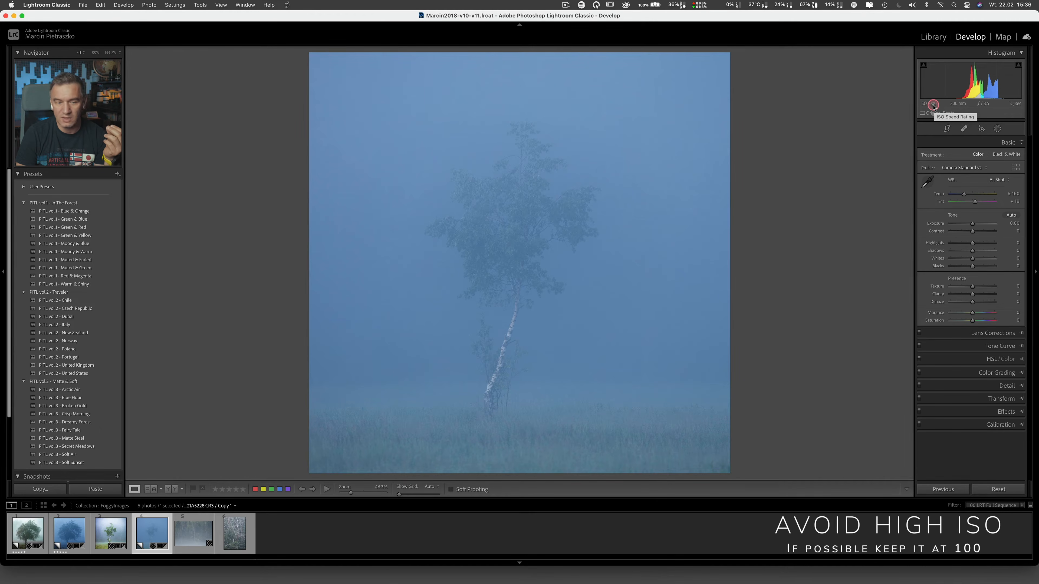
click(69, 532)
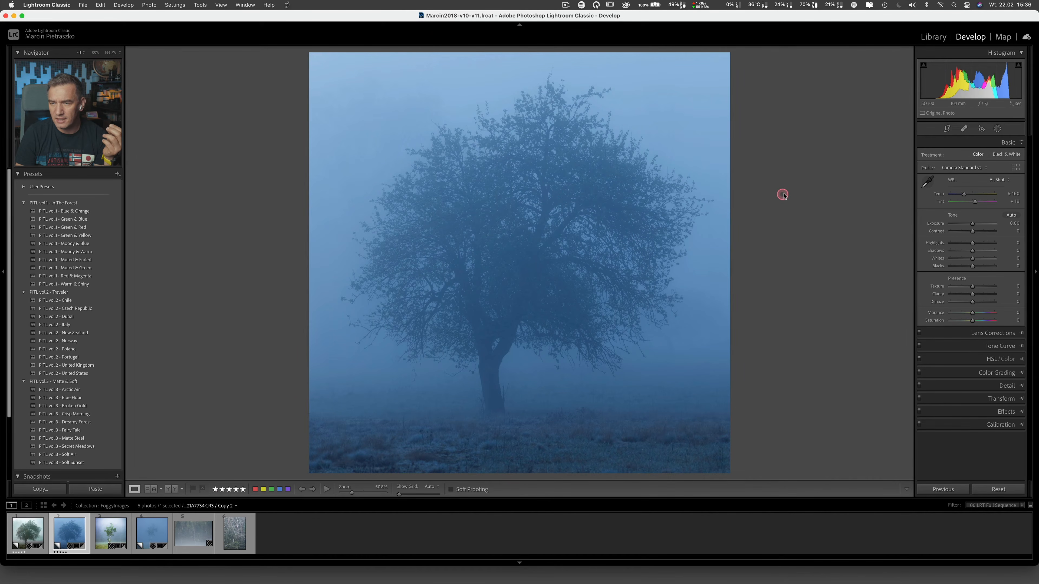
click(569, 257)
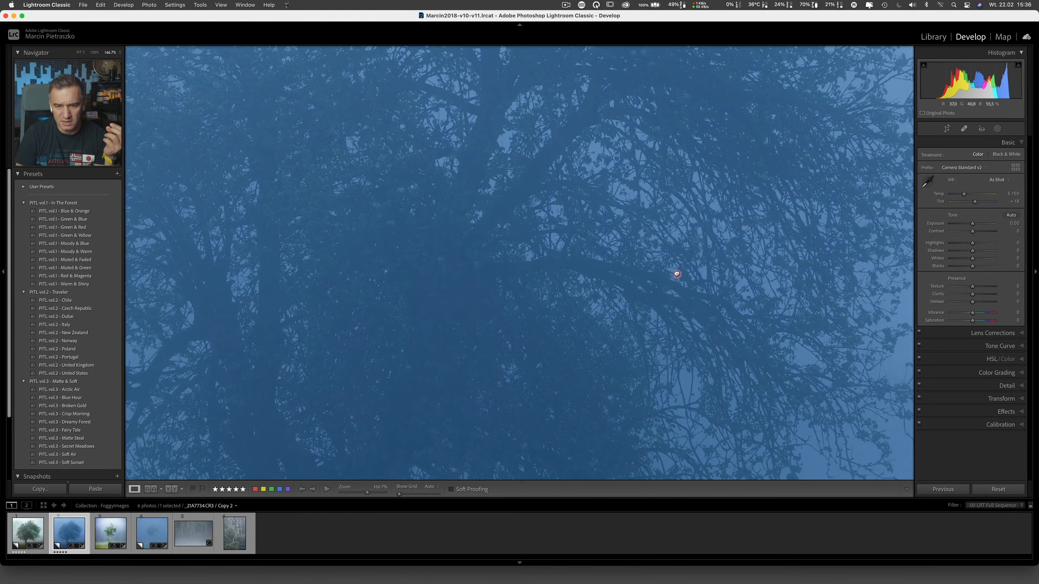
drag(677, 276, 518, 169)
drag(574, 241, 623, 112)
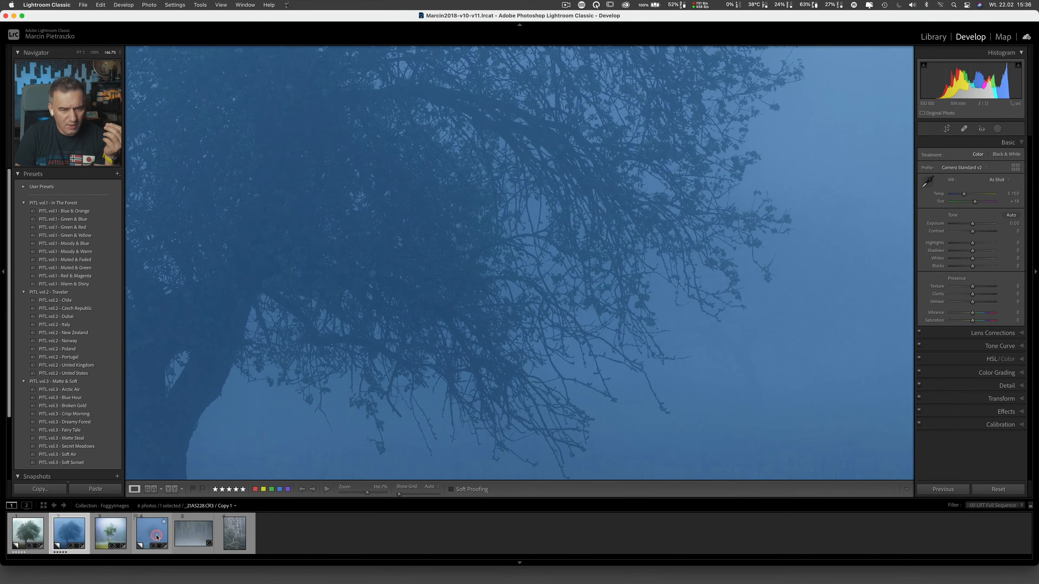
click(152, 532)
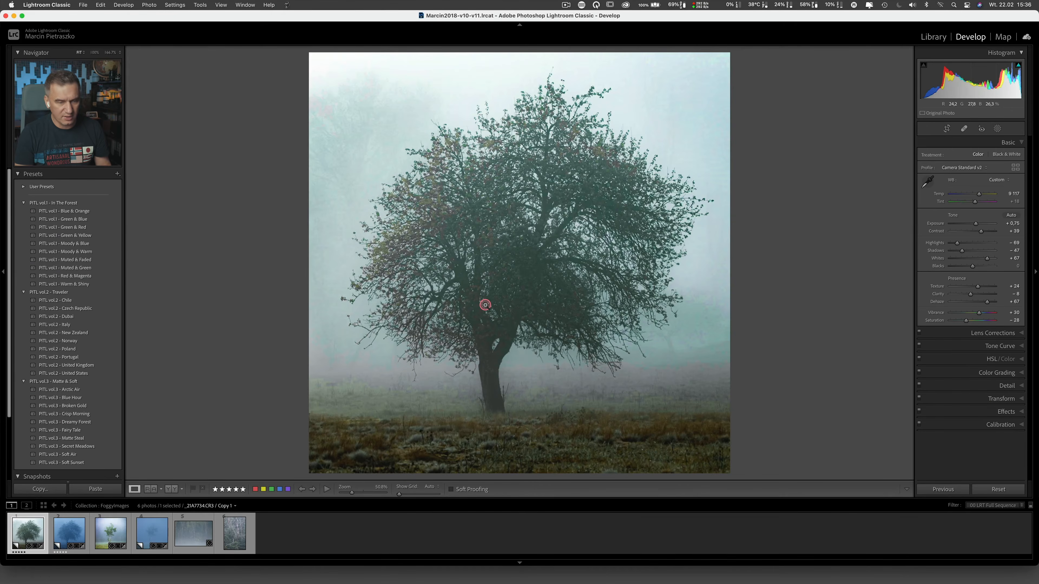
Step: Compare the edited tree photo with its original side by side, and bring up unedited Copy 2 in single view
key(y)
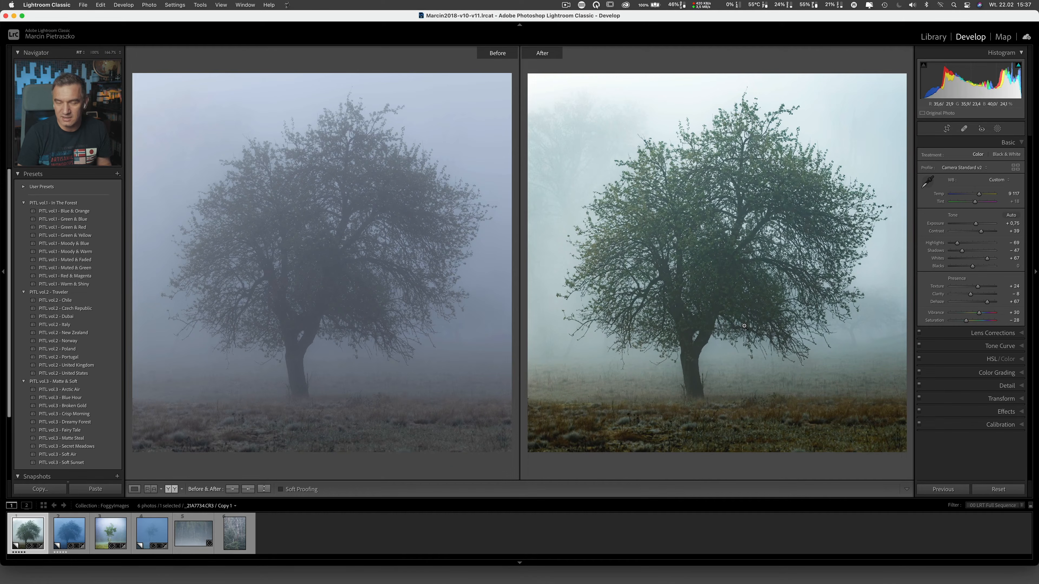
click(71, 532)
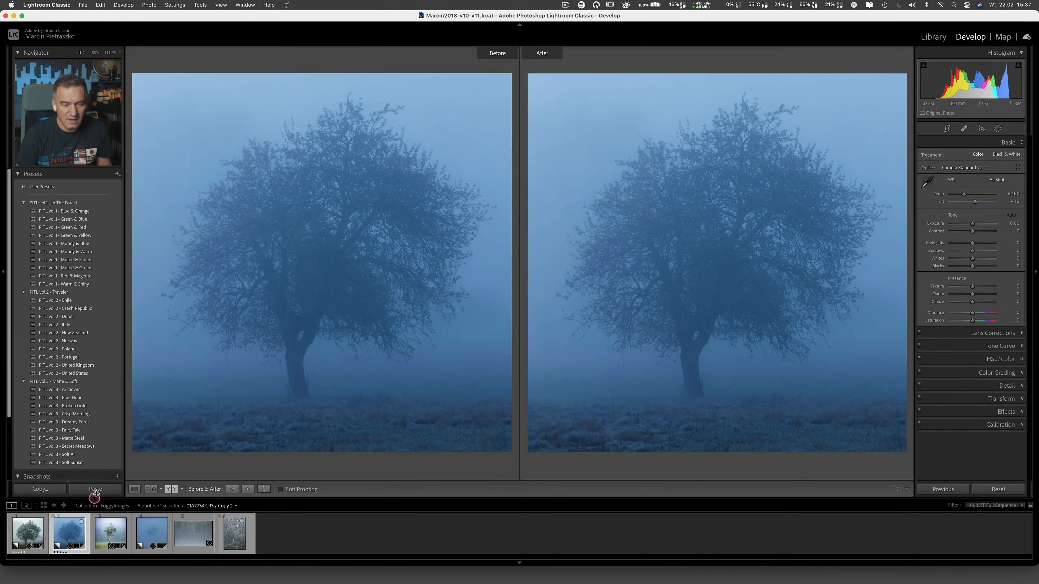
key(y)
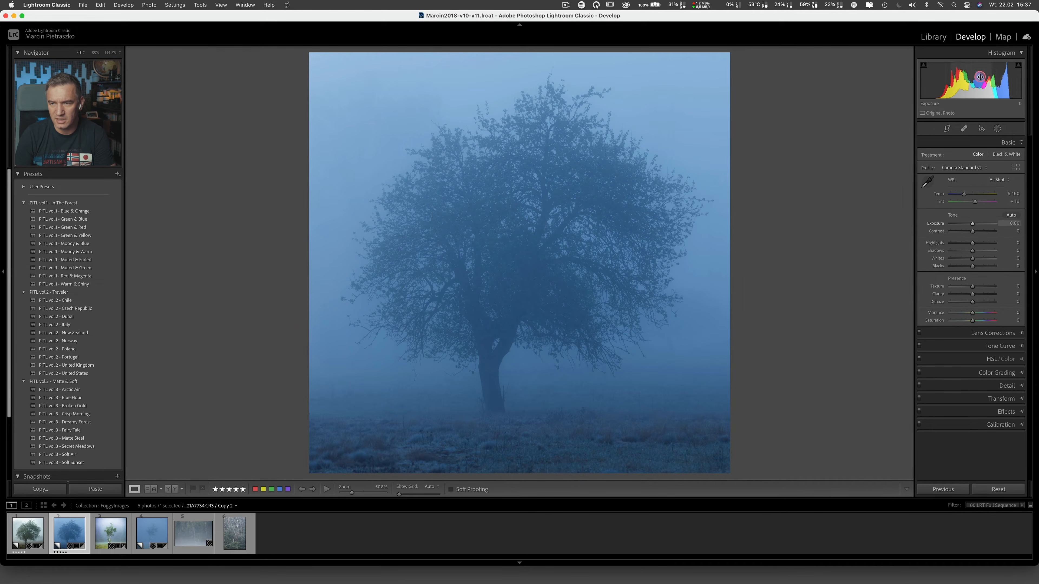
Step: Warm Copy 2's white balance to a temperature of 7859 and set Dehaze to +66
click(1011, 193)
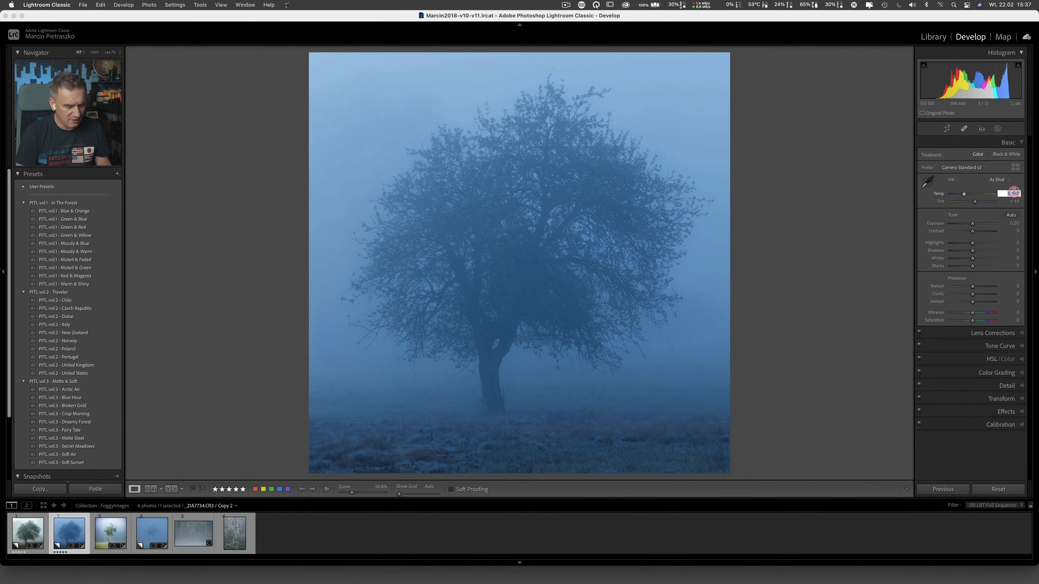
drag(964, 194, 976, 193)
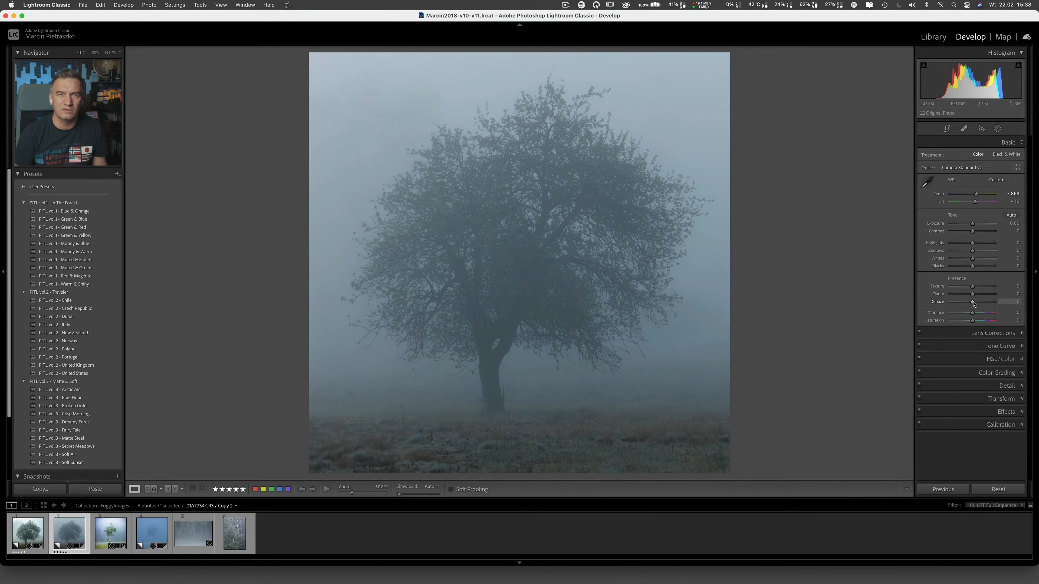
drag(973, 303, 989, 304)
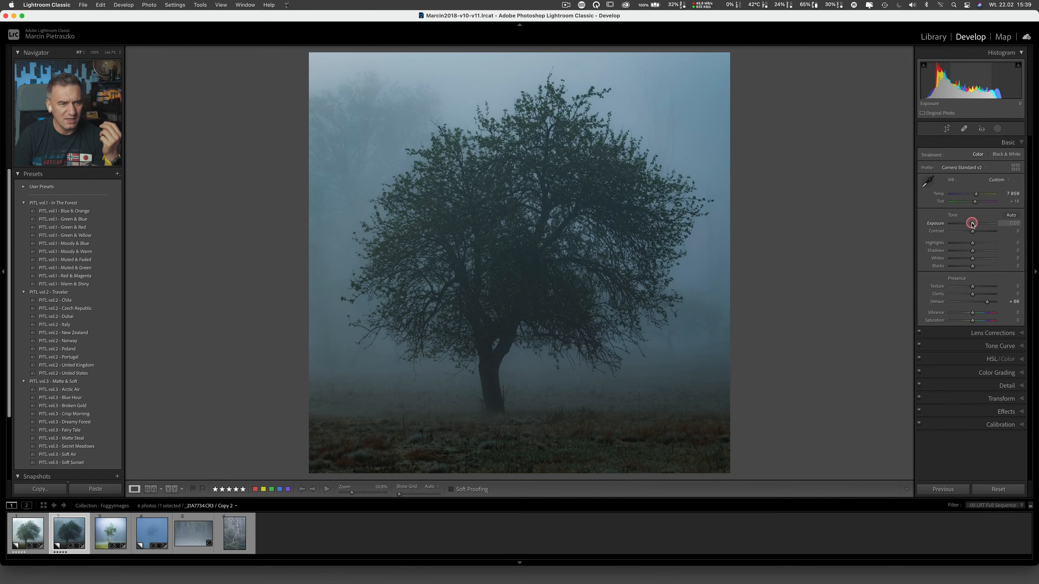
Step: Brighten the fog by setting Exposure to +0.55, Highlights to +100 and Whites to +53
drag(972, 224, 974, 223)
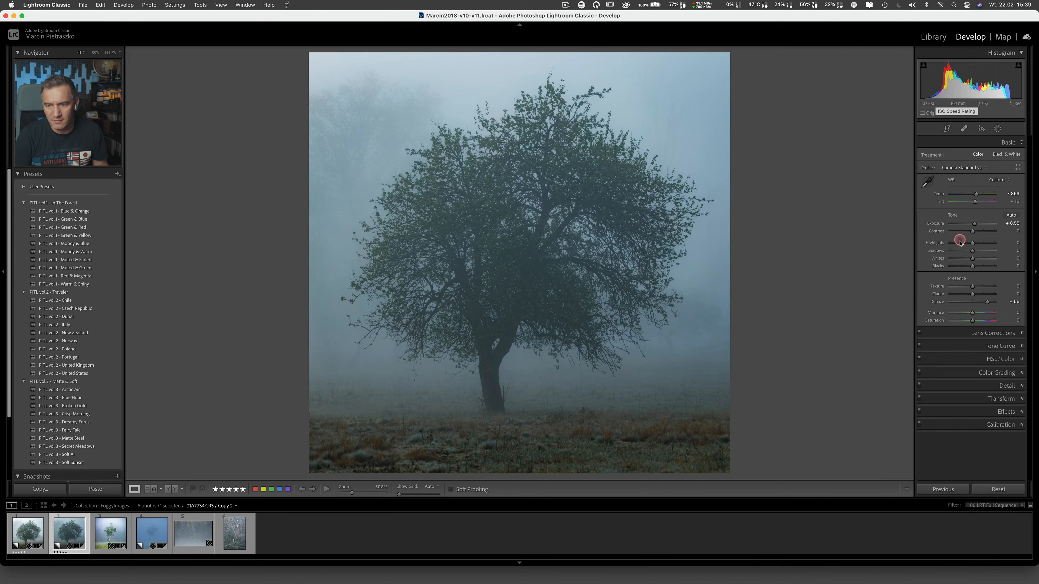
drag(972, 243, 994, 243)
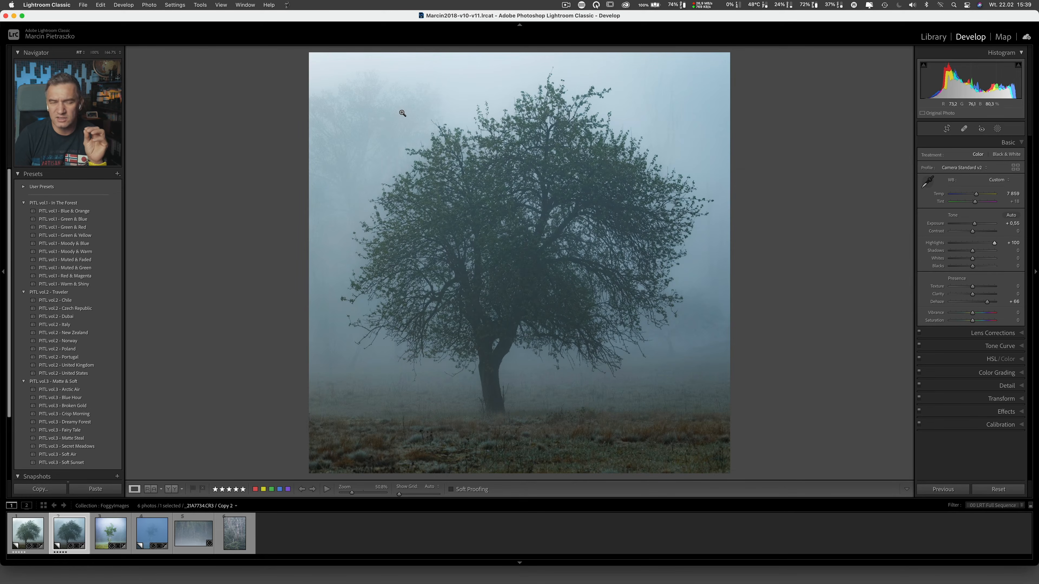
drag(402, 112, 401, 110)
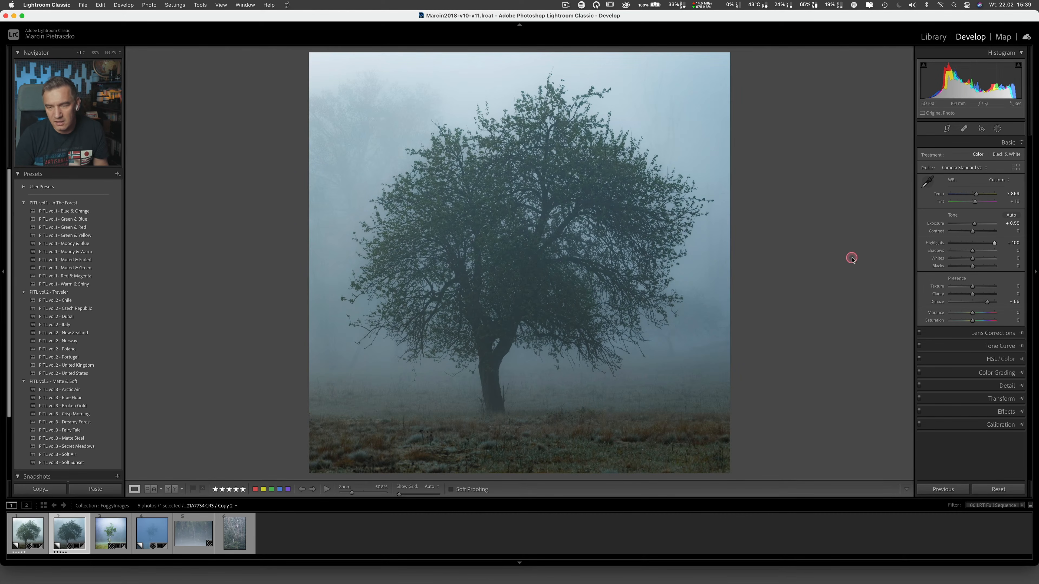
drag(971, 261, 983, 254)
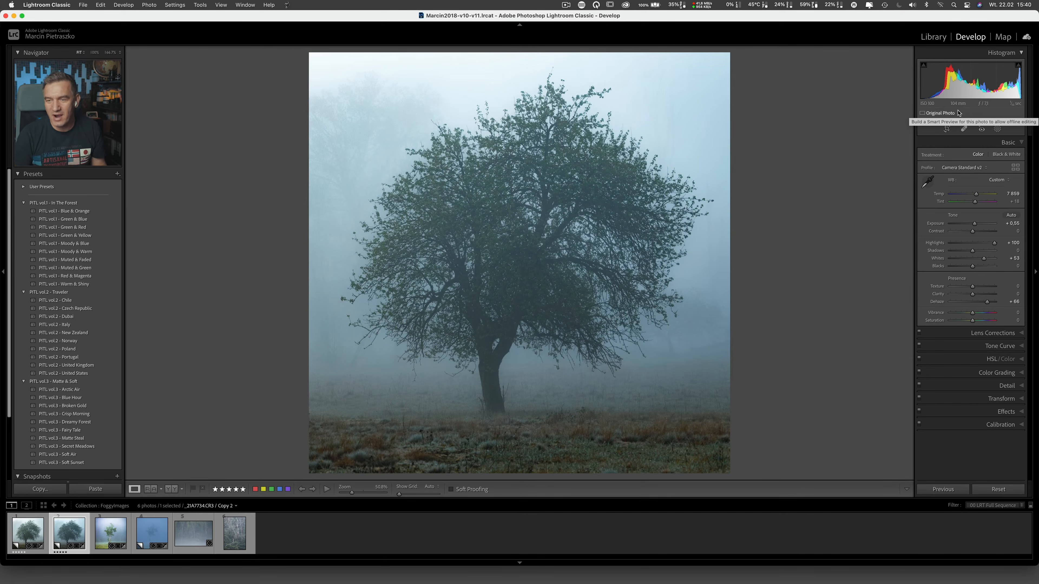
Step: Refine the tone by setting Shadows to -44, Exposure to +0.80 and Contrast to +13
drag(976, 224, 964, 252)
click(974, 267)
drag(974, 224, 976, 224)
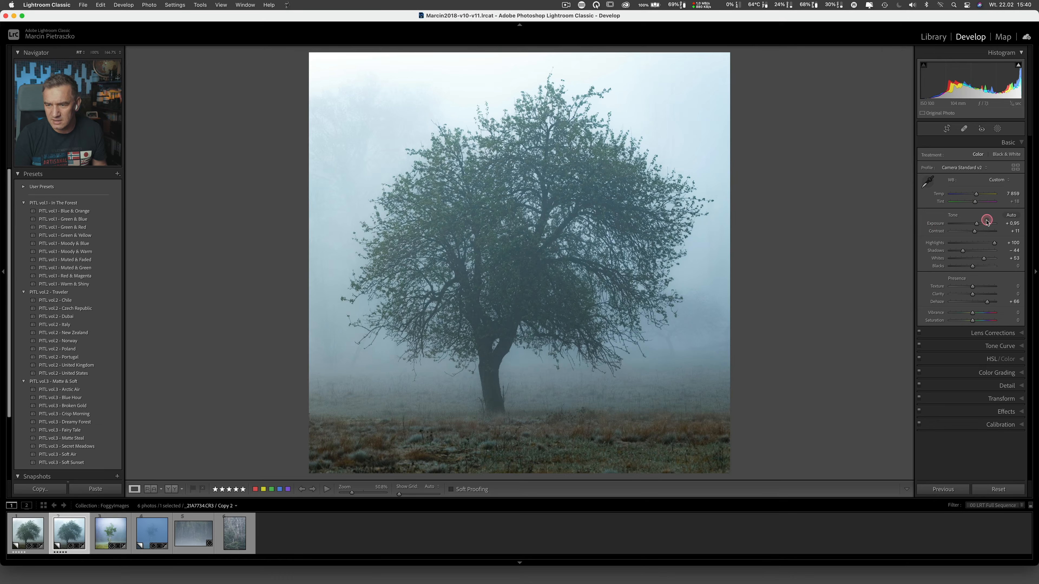
drag(976, 225, 975, 232)
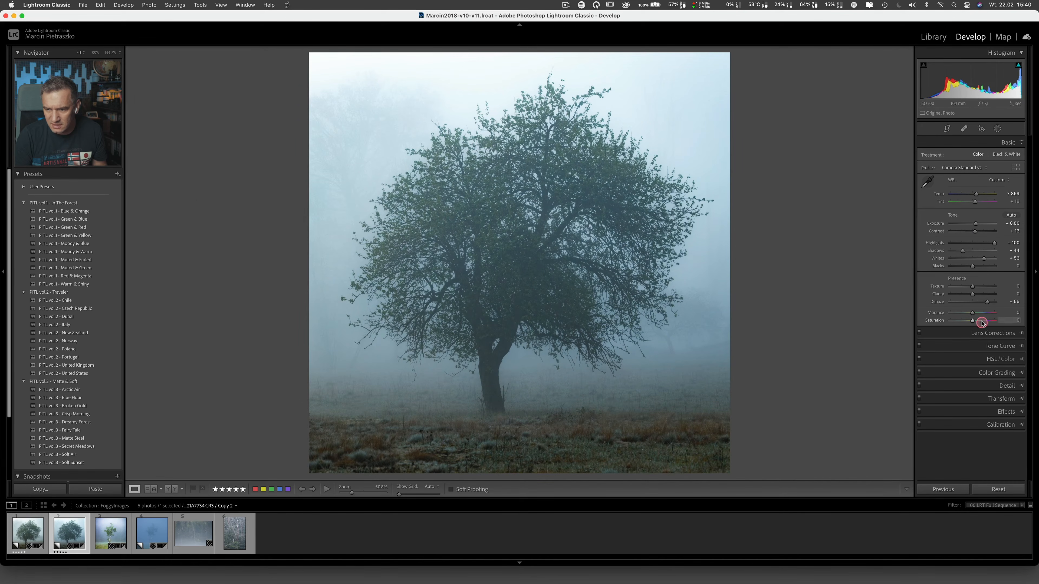
Step: Set Vibrance to +27 and Clarity to +10 for the tree photo
click(978, 313)
click(974, 295)
drag(974, 294, 975, 294)
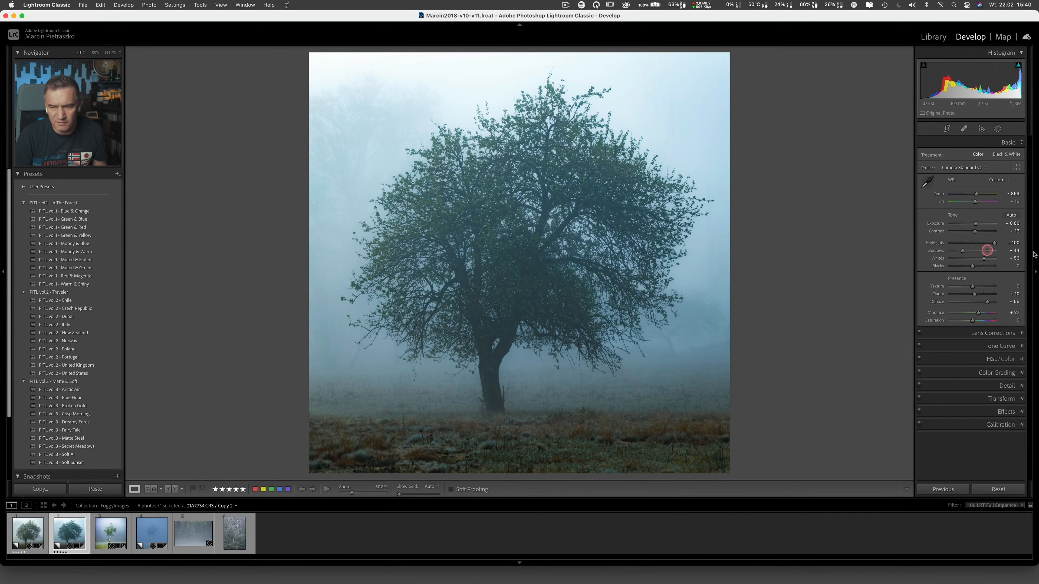
Step: Test Clarity at +100 while inspecting the branches up close, and settle on +15
drag(974, 295, 1000, 295)
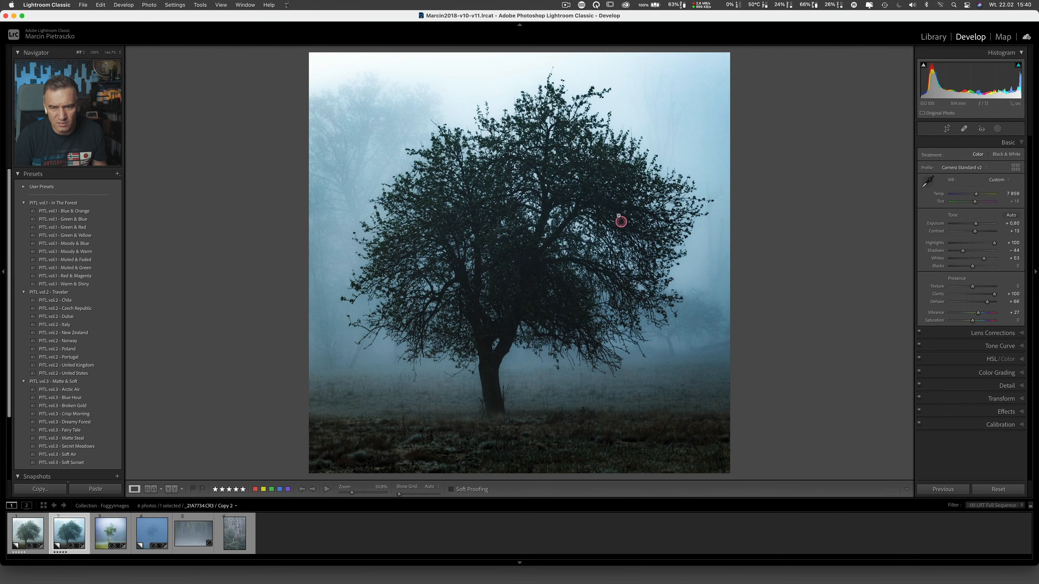
click(622, 221)
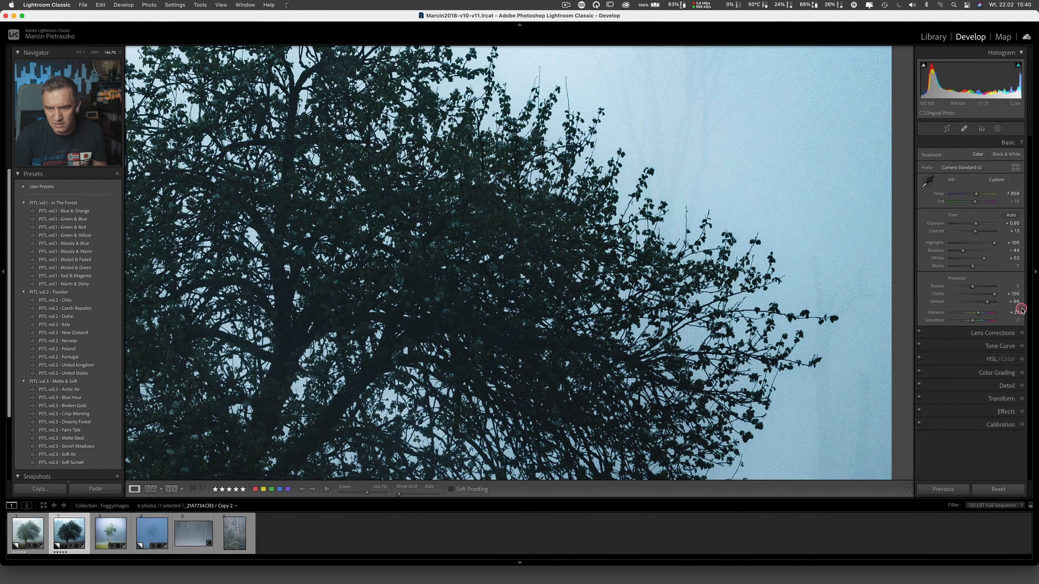
drag(994, 295, 976, 295)
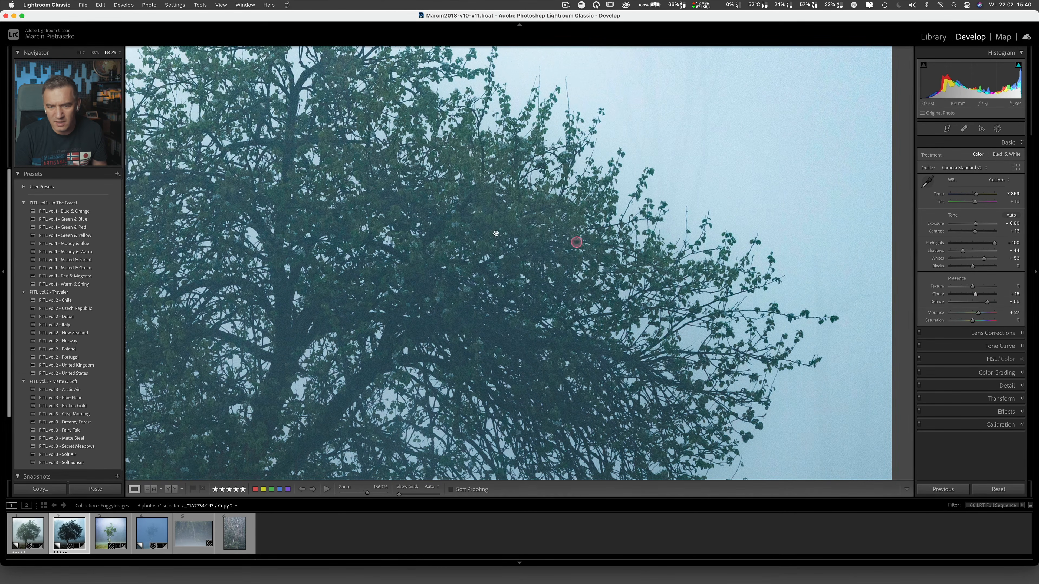
click(486, 231)
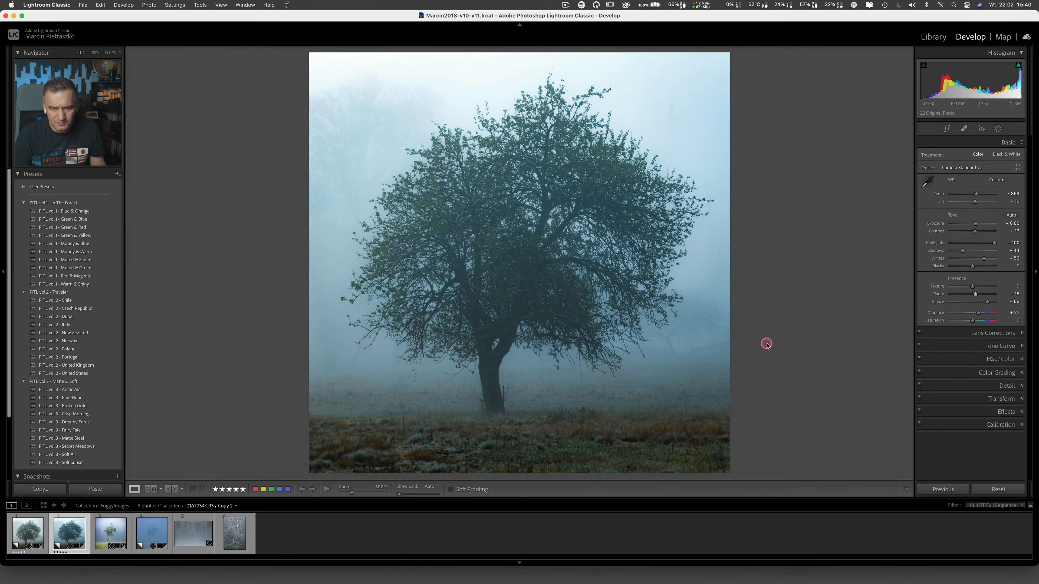
Step: In the HSL adjustments, raise the Blue luminance and set the Blue saturation to -24
click(989, 360)
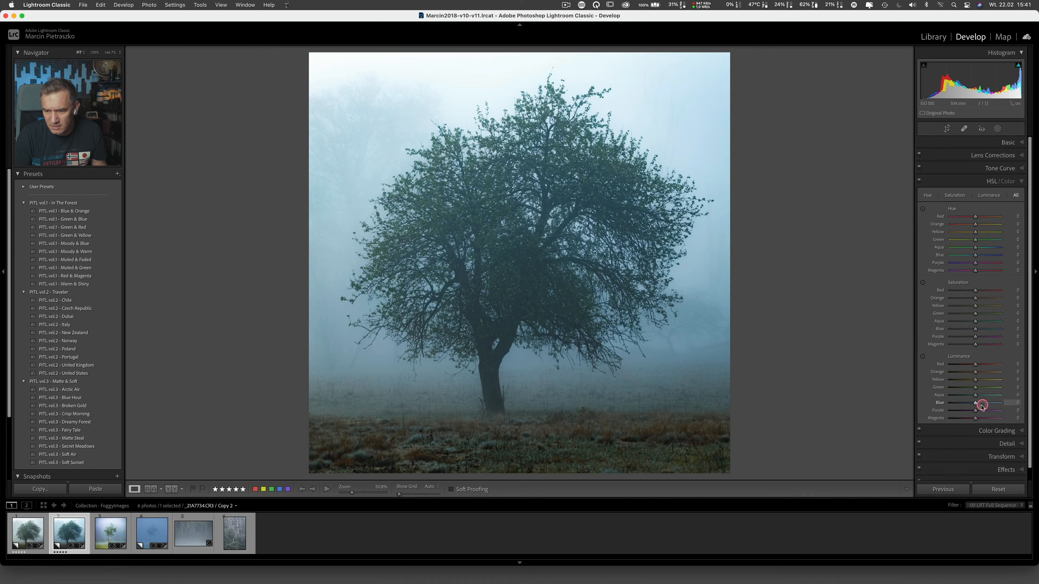
drag(975, 404, 984, 403)
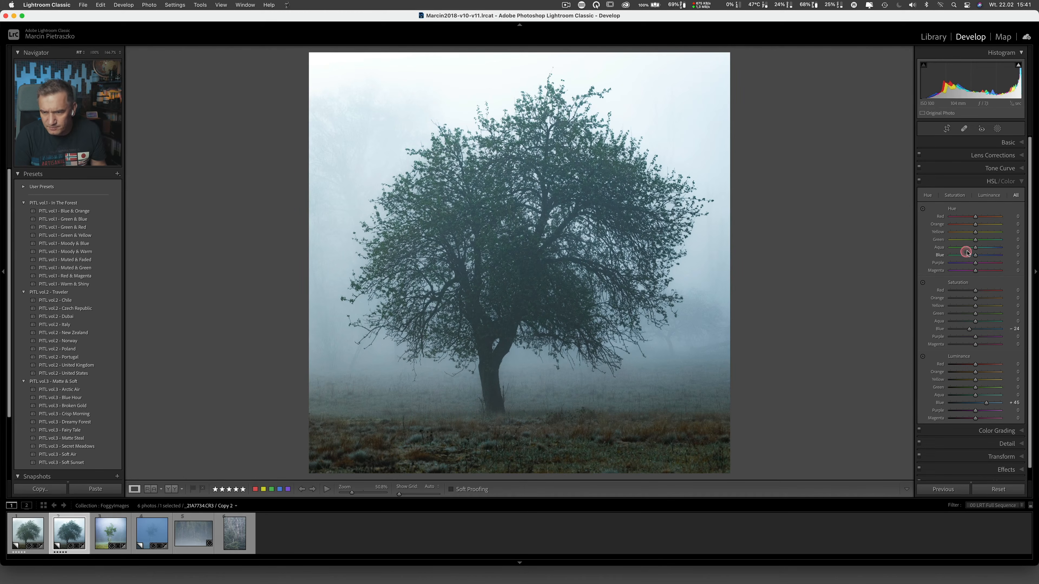
Step: Set Yellow hue to -16, Orange, Yellow and Green saturation to +21, +20 and +27, and their luminance to +58, +64 and +39
drag(975, 231, 959, 231)
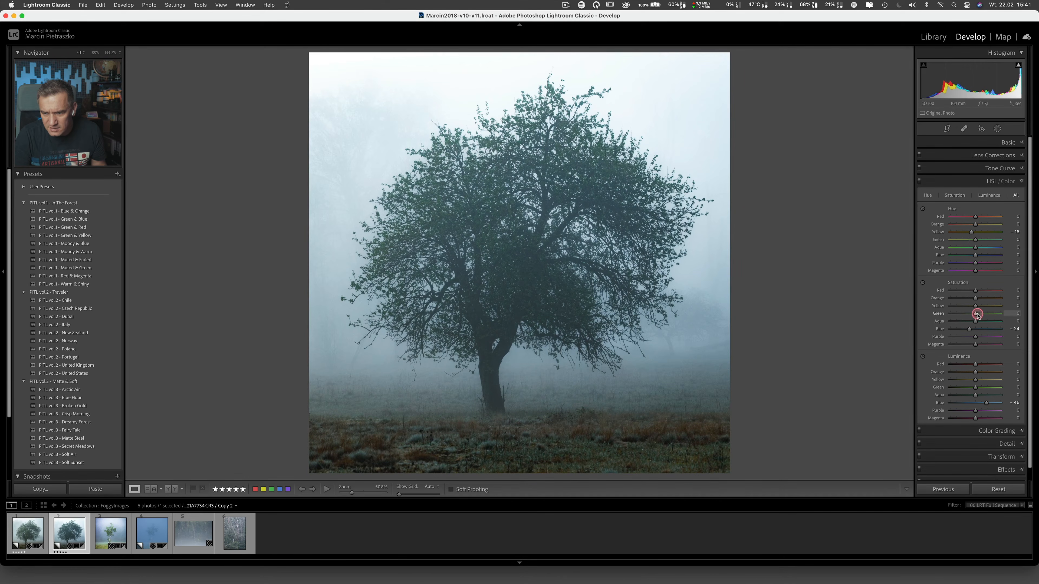
drag(977, 306, 980, 306)
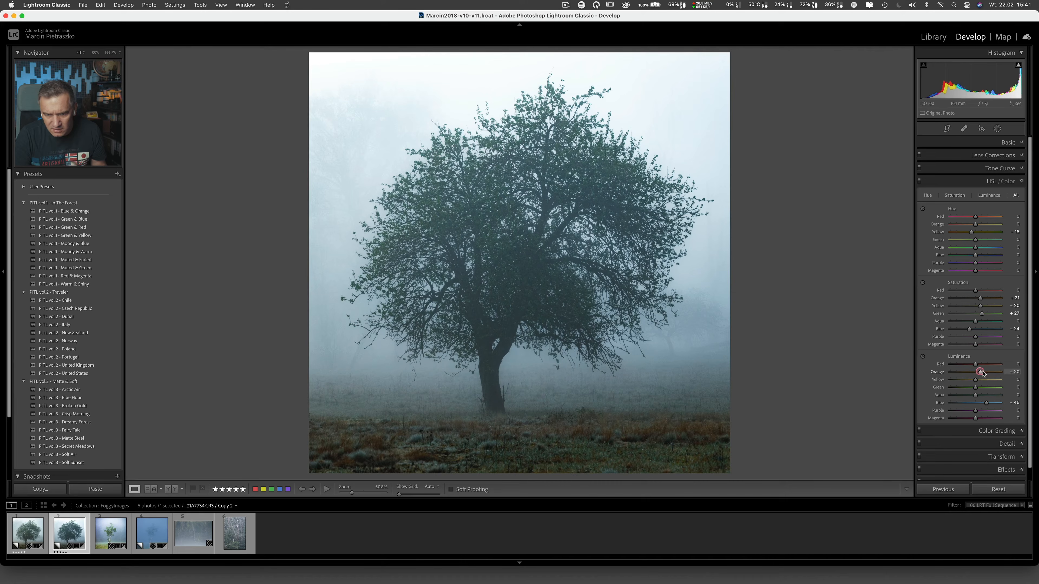
drag(975, 379, 989, 372)
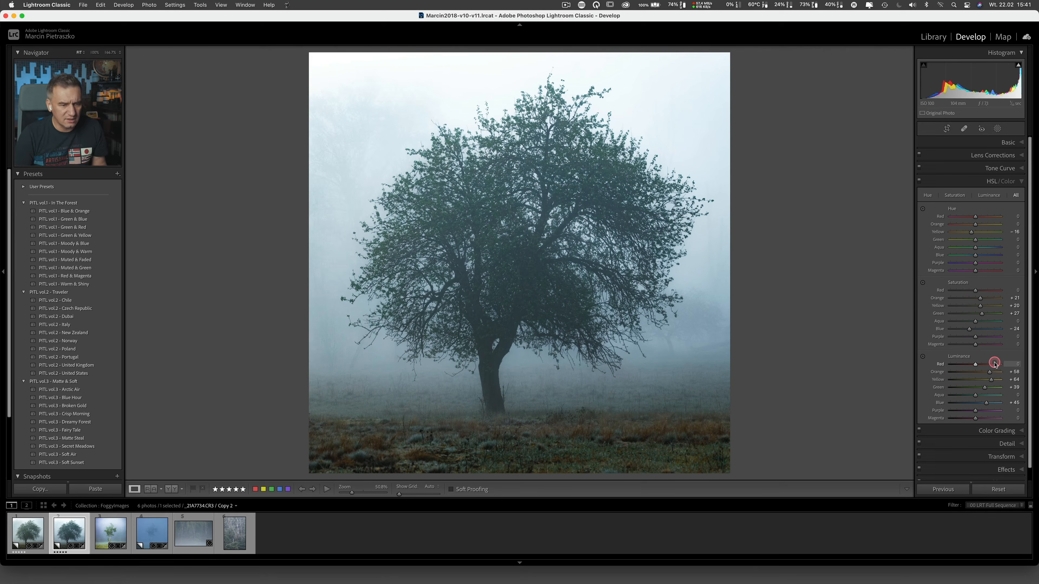
Step: In the basic adjustments, set Temp to 8422, Exposure to +0.50, Shadows to -4 and Blacks to +2, and raise Vibrance slightly
click(1008, 143)
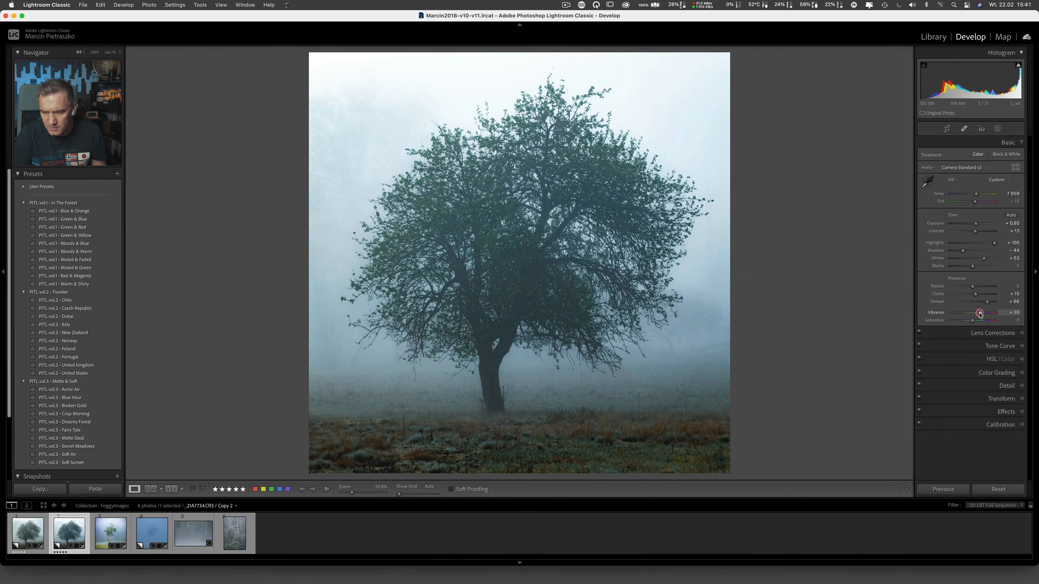
drag(963, 251, 972, 250)
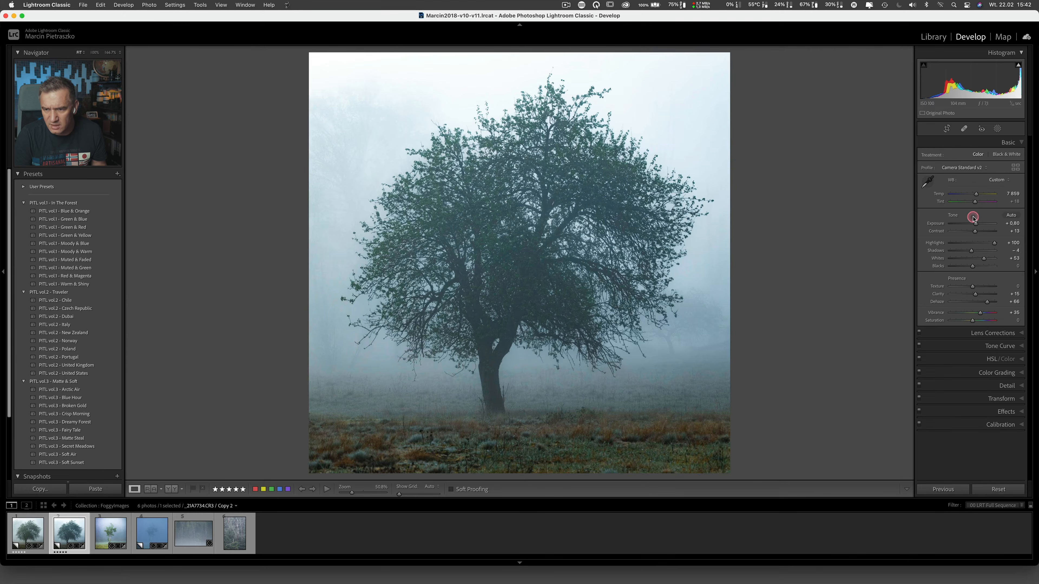
drag(976, 224, 974, 224)
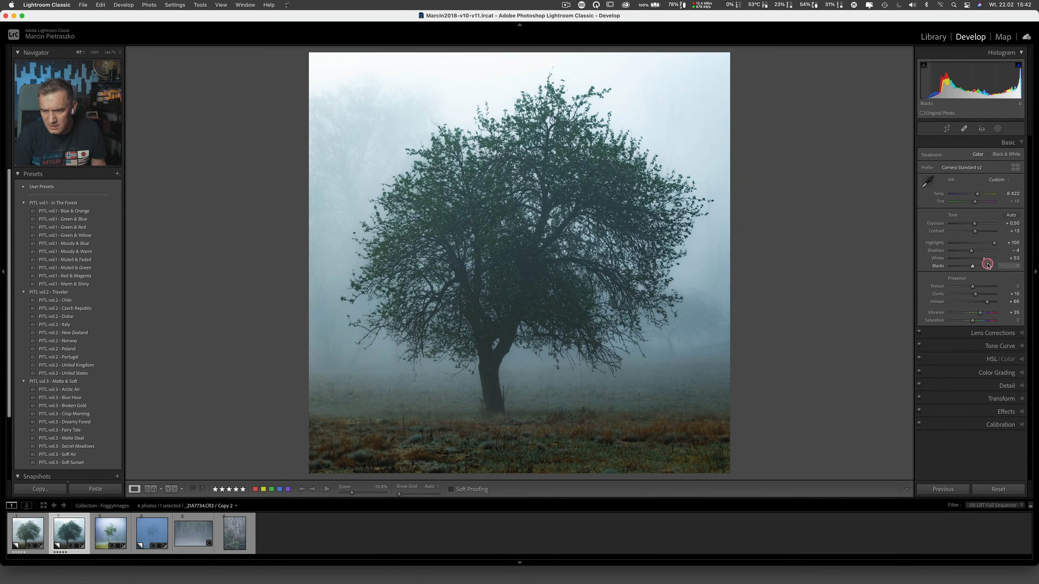
mouse_move(975, 266)
mouse_down()
mouse_move(961, 265)
mouse_move(972, 264)
mouse_up()
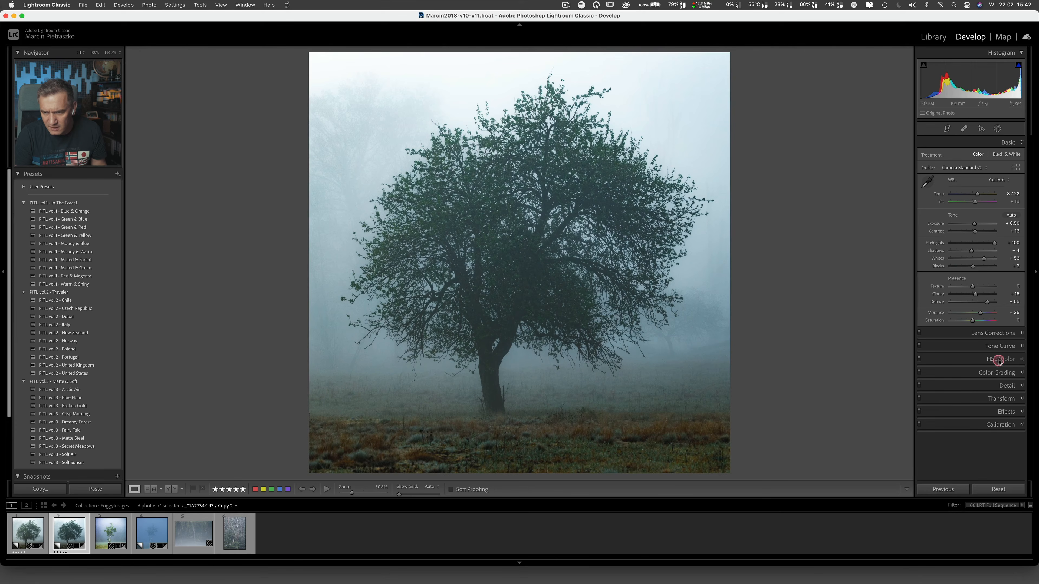
Step: Color grade the highlights with a warm tint at Hue 34 and Saturation 17, Luminance +37, and Blending 83
click(990, 337)
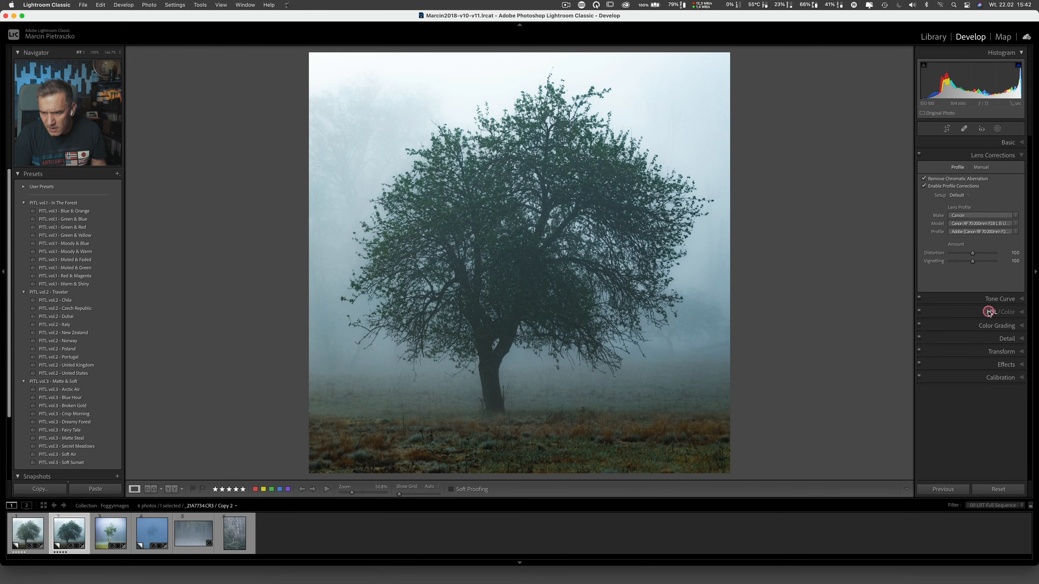
click(986, 325)
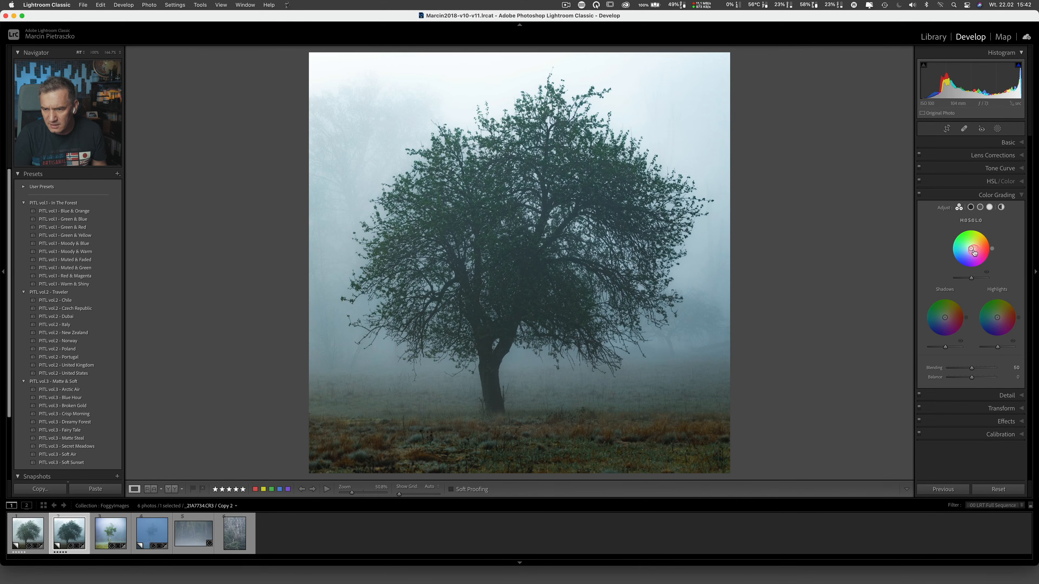
click(989, 207)
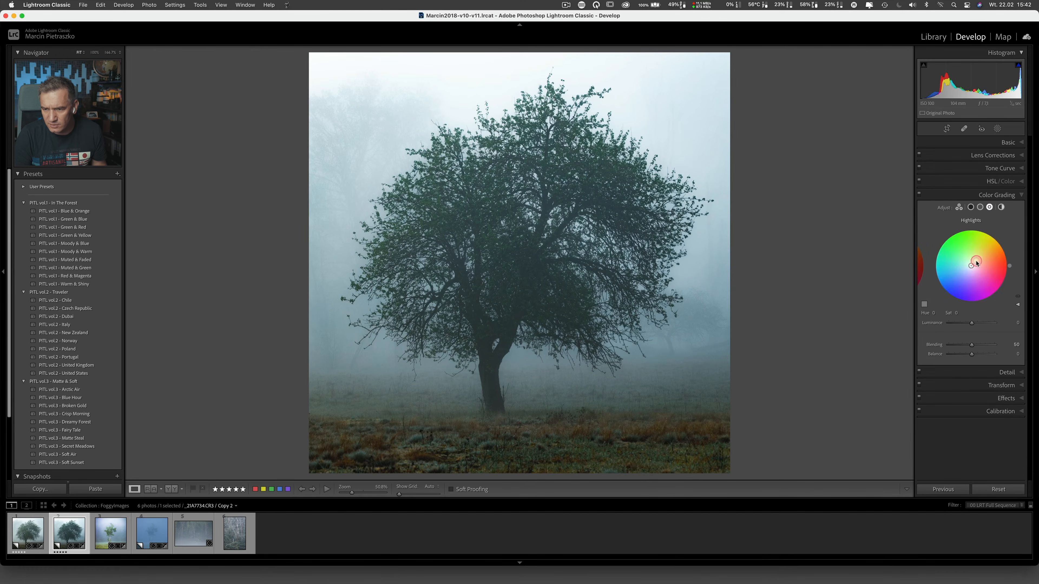
drag(972, 268, 975, 262)
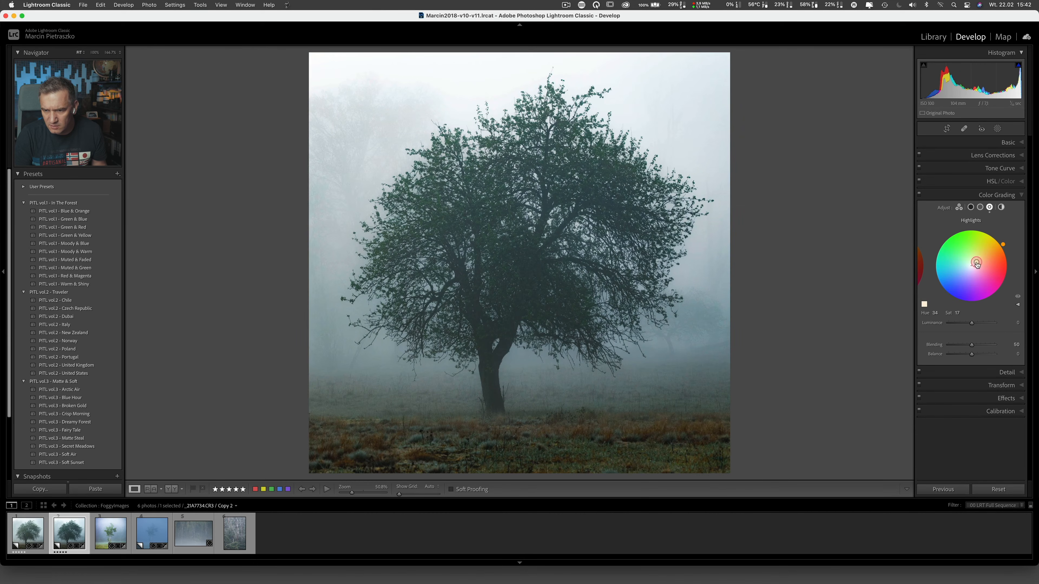
drag(972, 323, 990, 335)
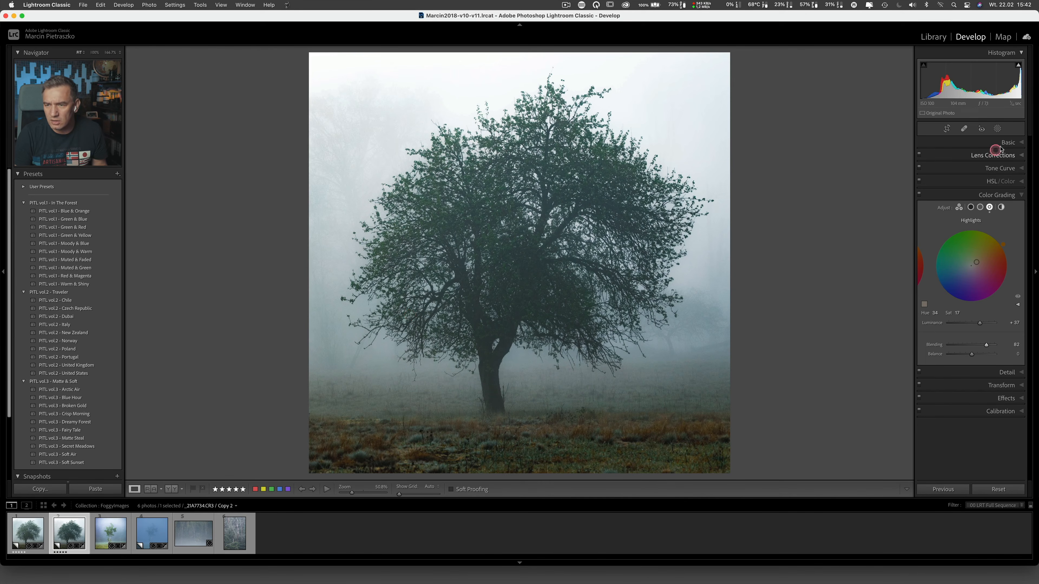
Step: Set Highlights to -37 and Whites to +57, and inspect the tree's branches up close in the Before view
click(1007, 142)
key(backslash)
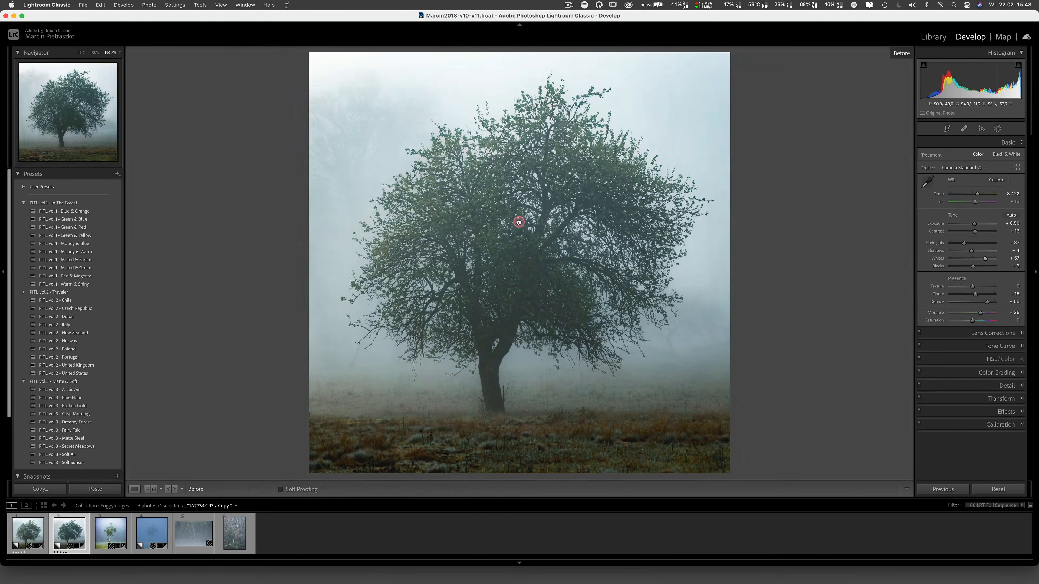
click(519, 222)
scroll(603, 265, down, 5)
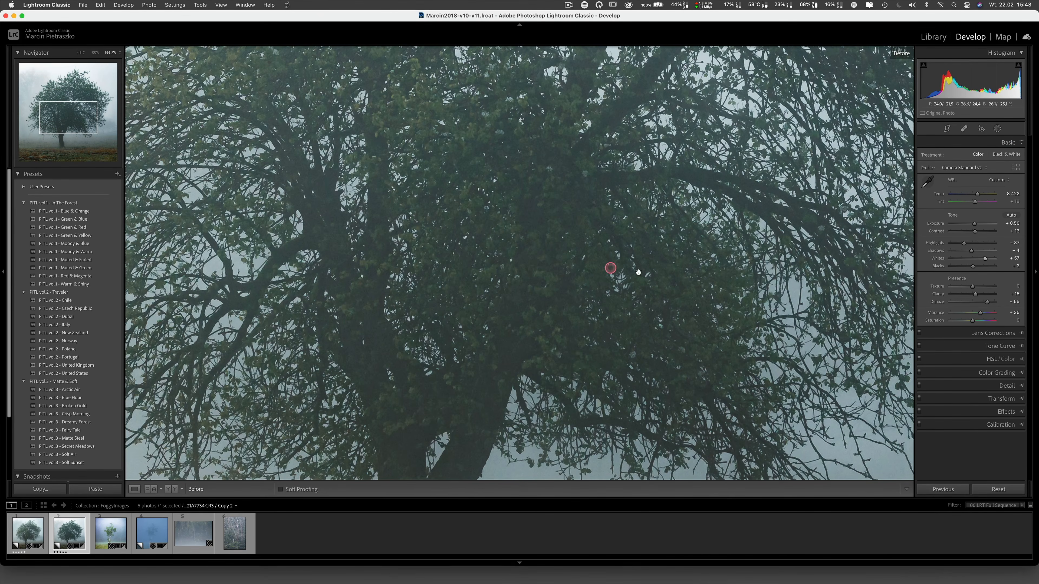
scroll(638, 207, up, 3)
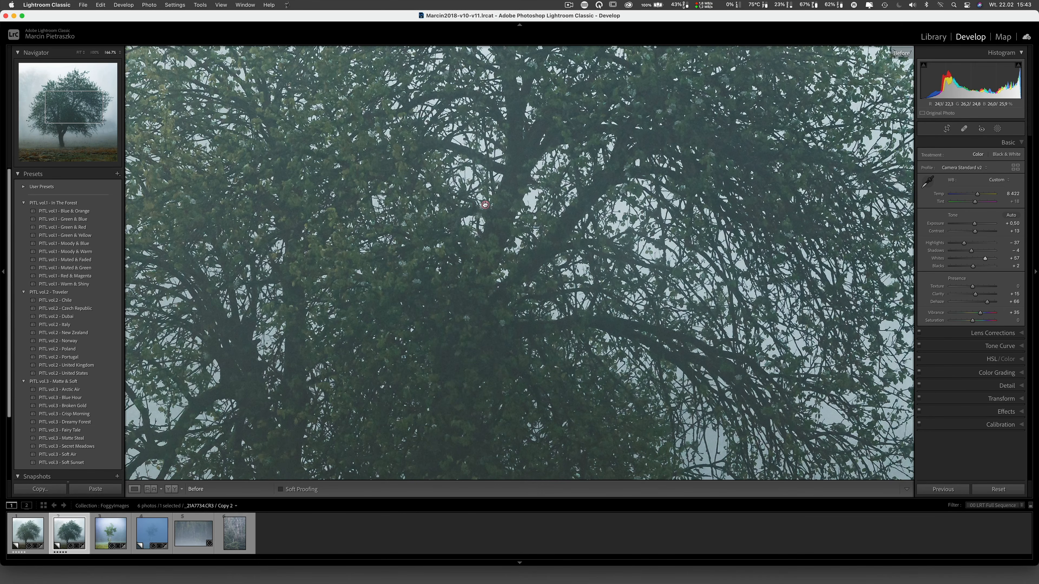
scroll(484, 204, left, 5)
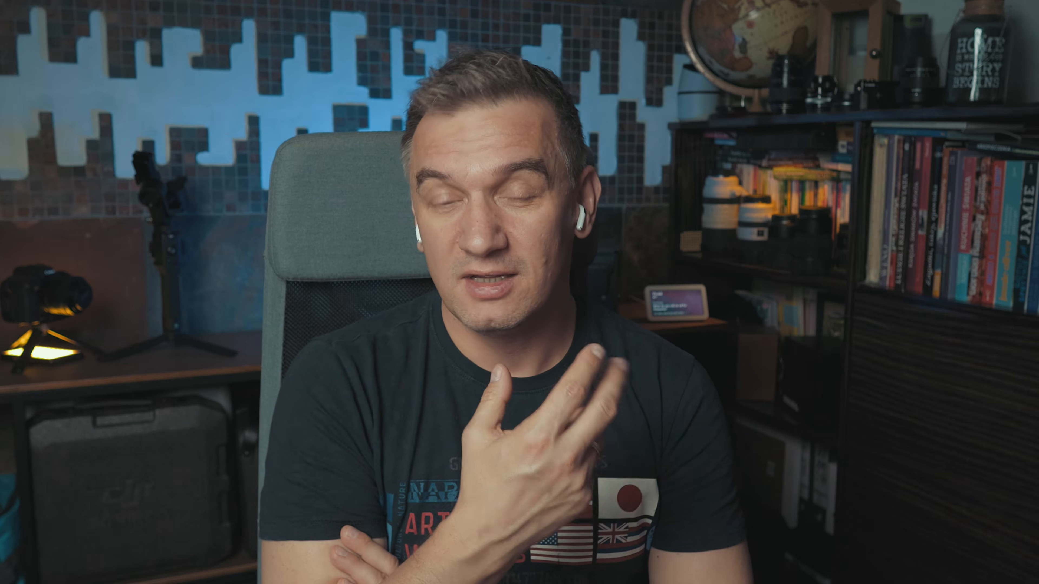